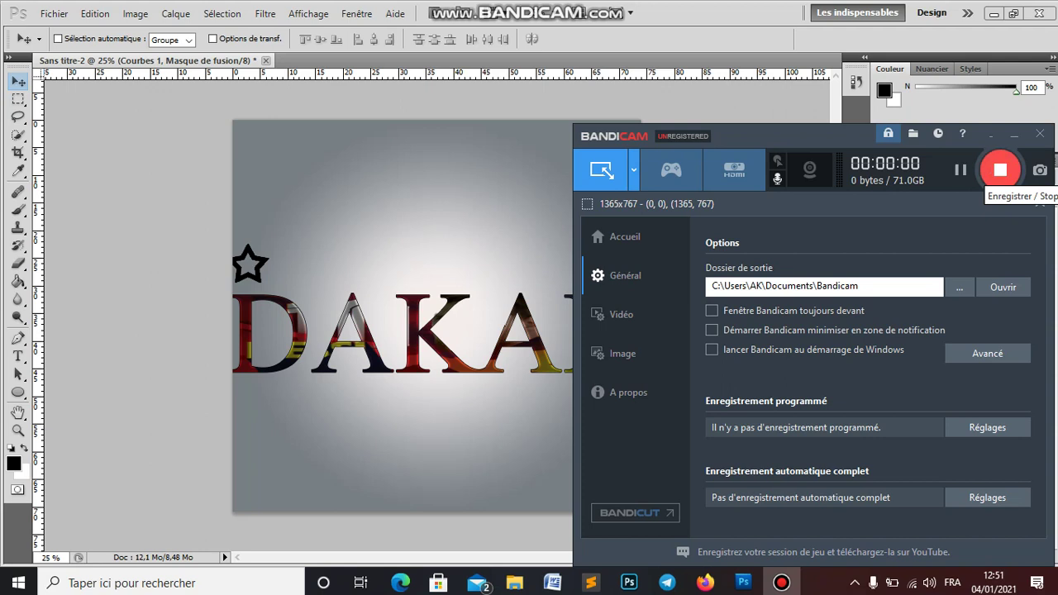
# Minimize Bandicam so the DAKAR document with its two stars is fully visible.
pyautogui.click(991, 133)
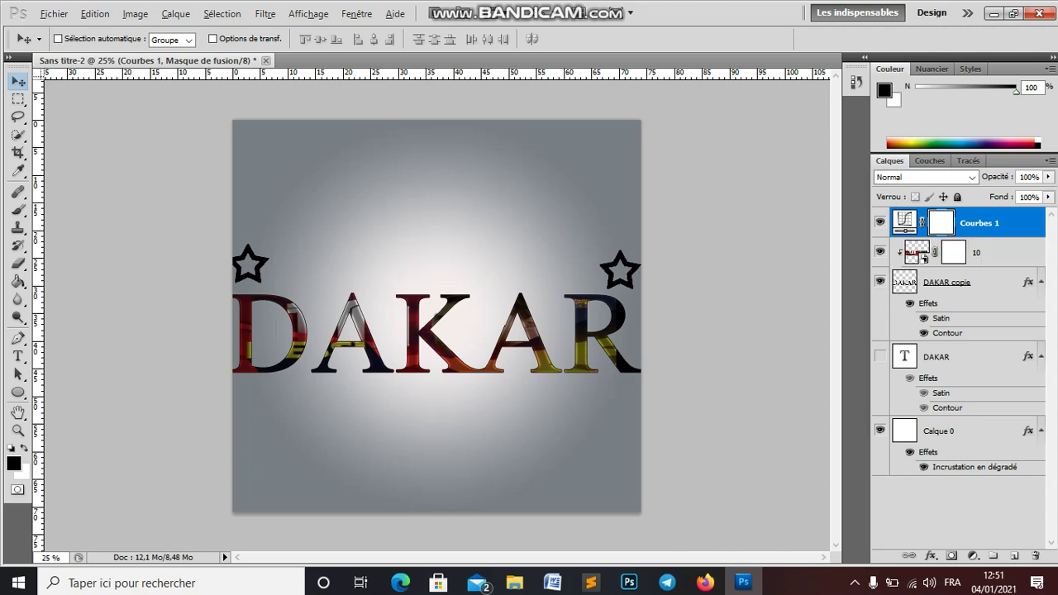
# Remove the Courbes 1 curves layer and give layer 10 a white layer mask.
pyautogui.press('Delete')
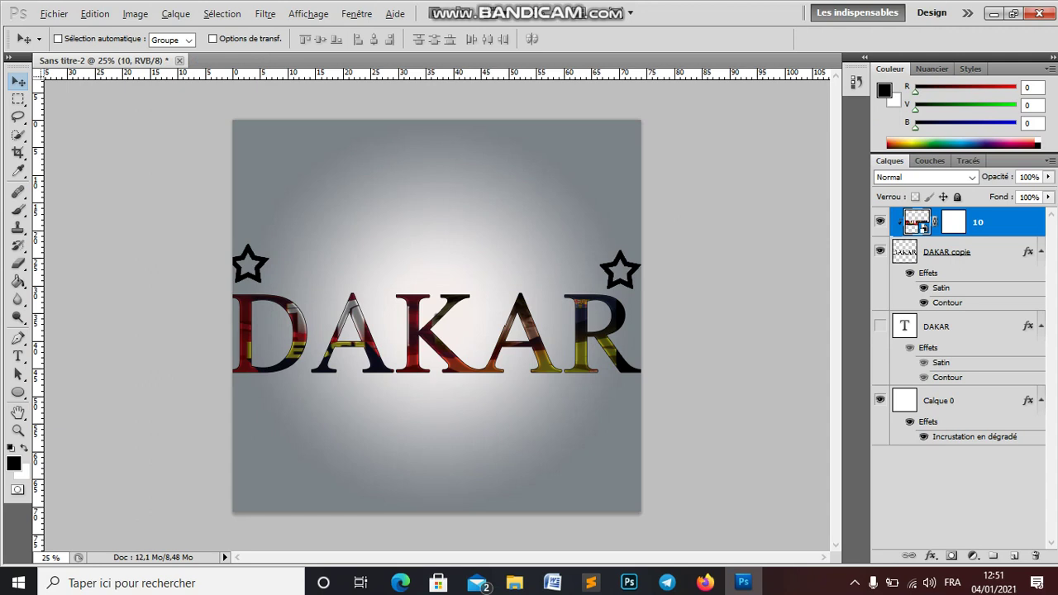
pyautogui.hotkey('alt', '[')
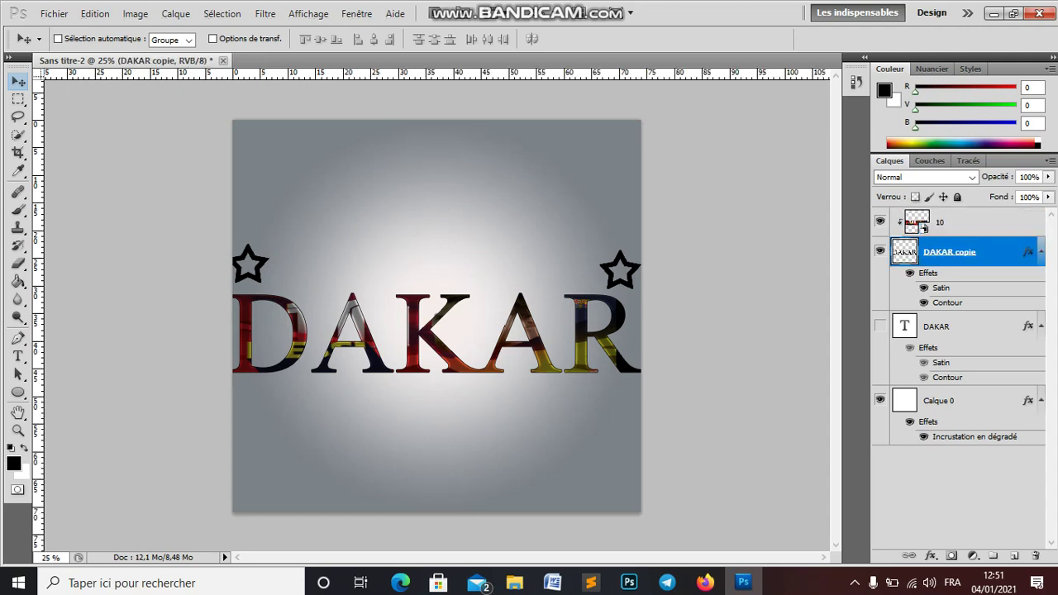
pyautogui.hotkey('alt', ']')
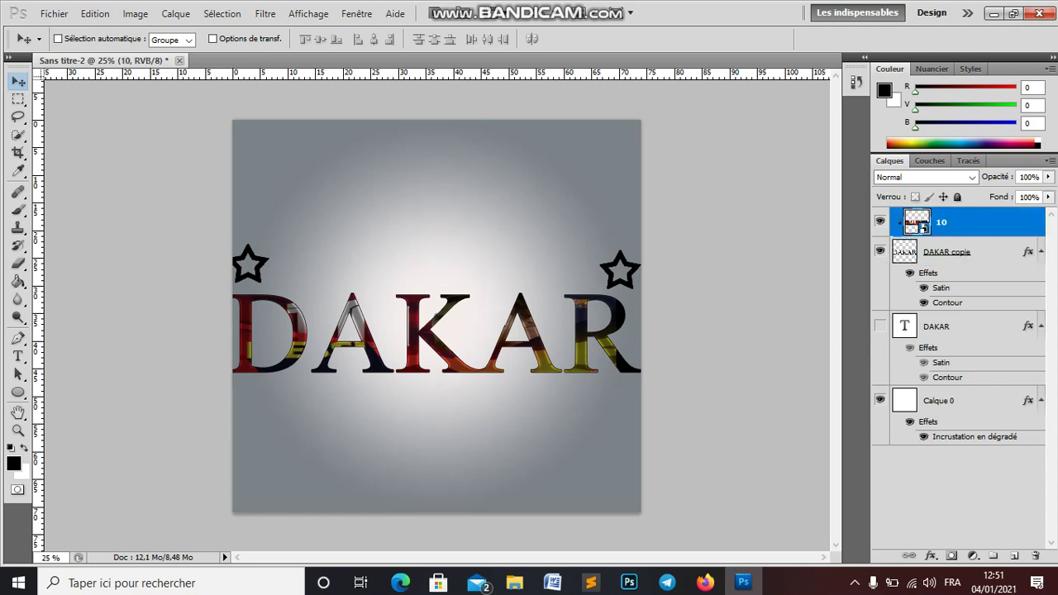
pyautogui.click(951, 556)
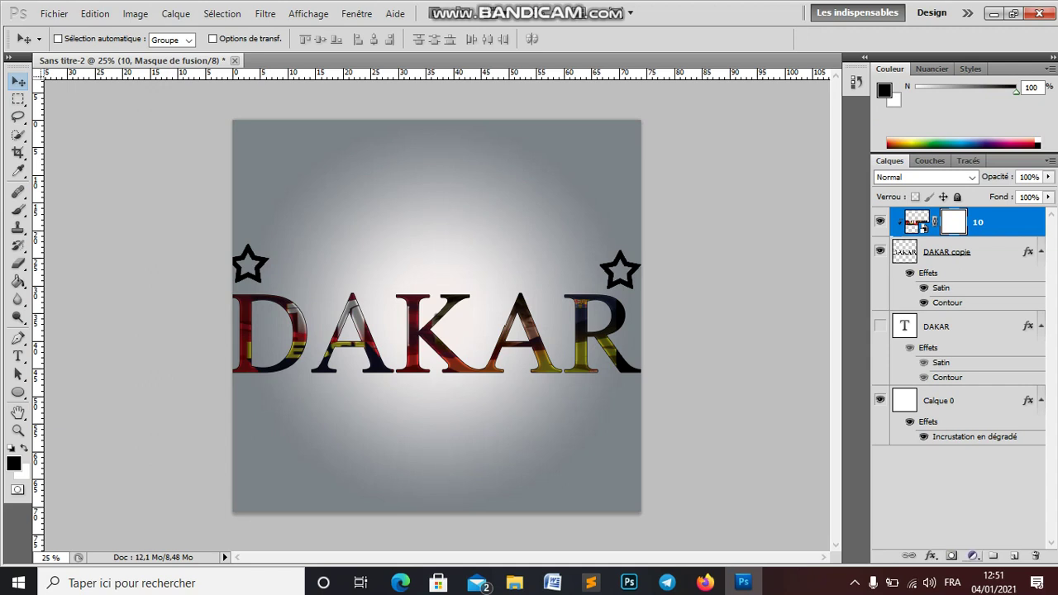
pyautogui.click(972, 555)
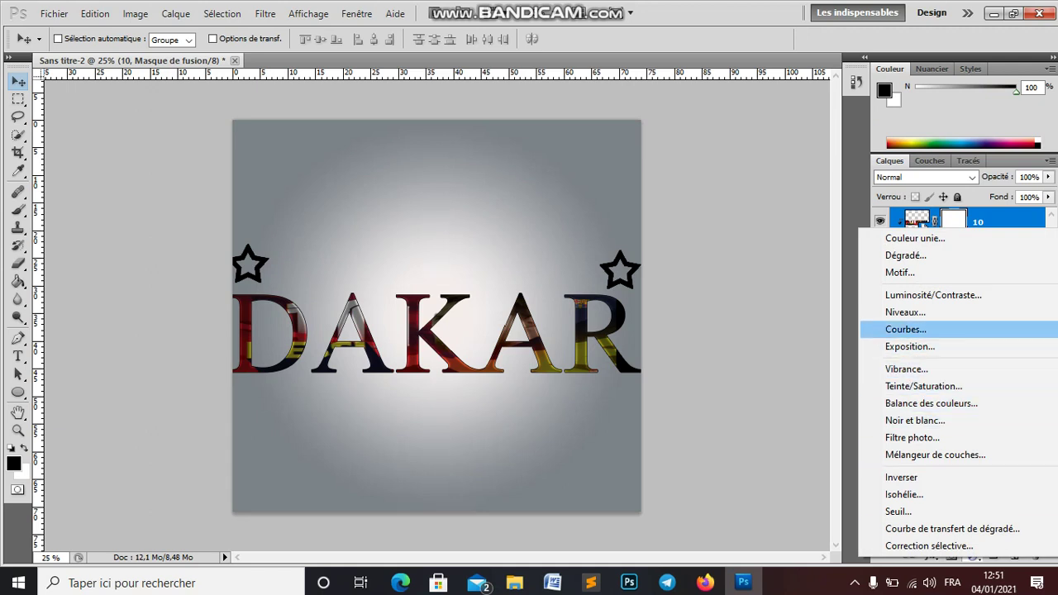
# Add a Courbes 1 curves layer above layer 10 with its point at input 54, output 52.
pyautogui.click(905, 329)
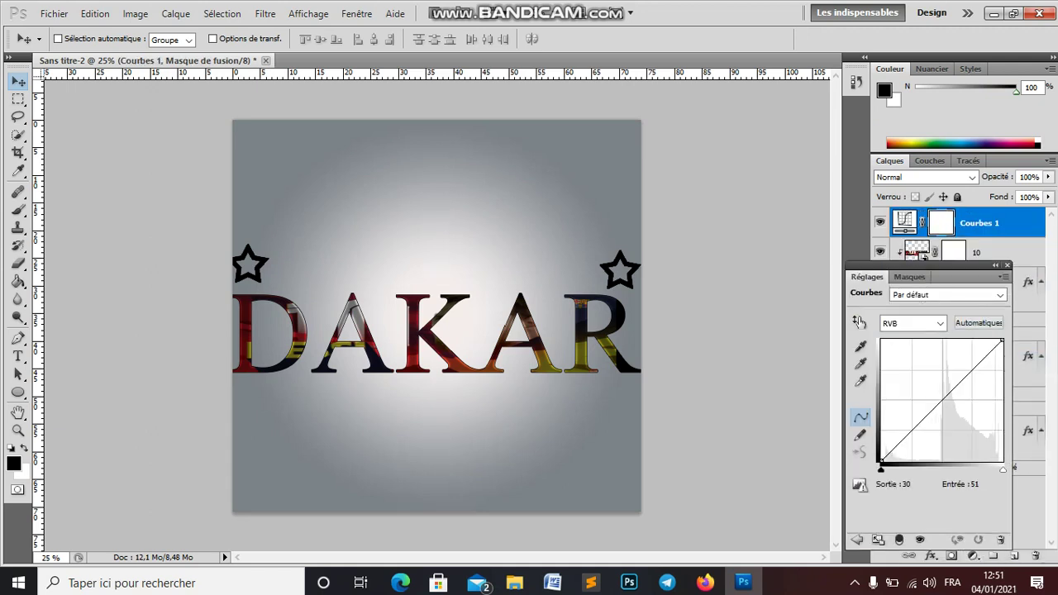
pyautogui.moveTo(909, 433)
pyautogui.mouseDown()
pyautogui.moveTo(925, 442)
pyautogui.moveTo(895, 424)
pyautogui.mouseUp()
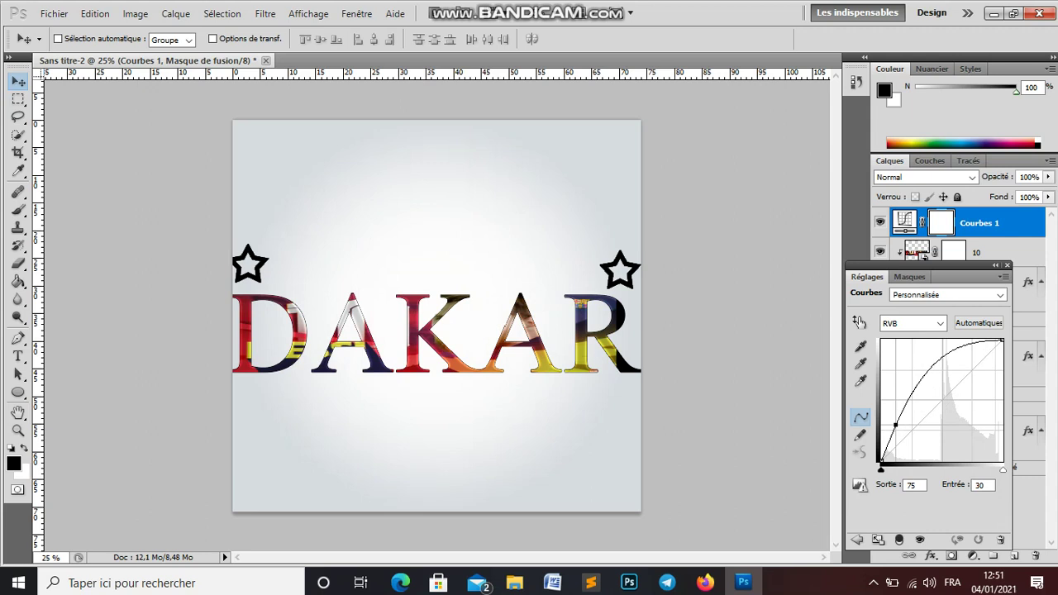
pyautogui.moveTo(895, 425); pyautogui.dragTo(906, 436)
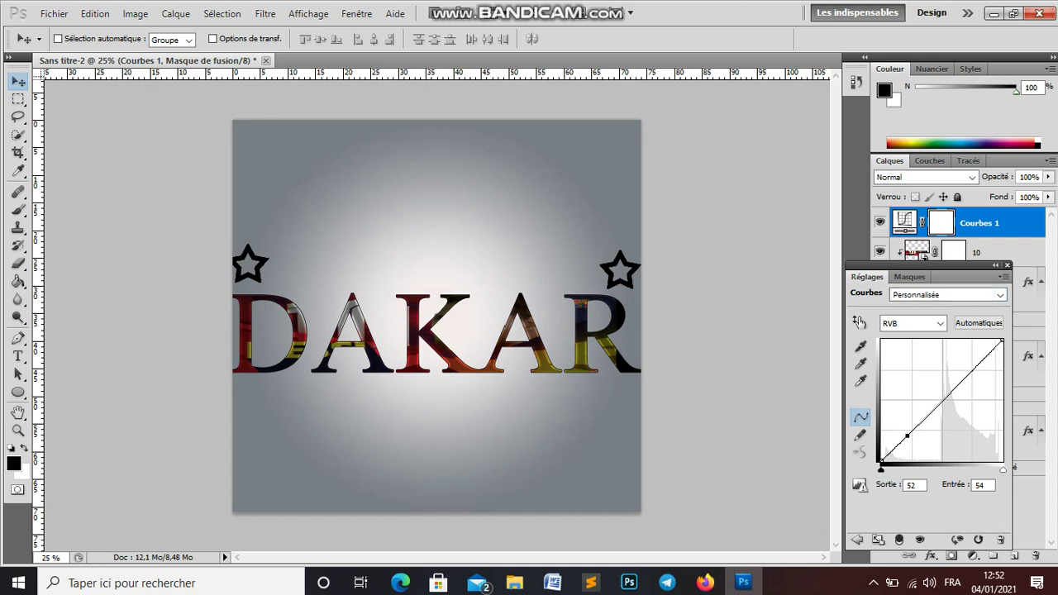
pyautogui.click(1008, 264)
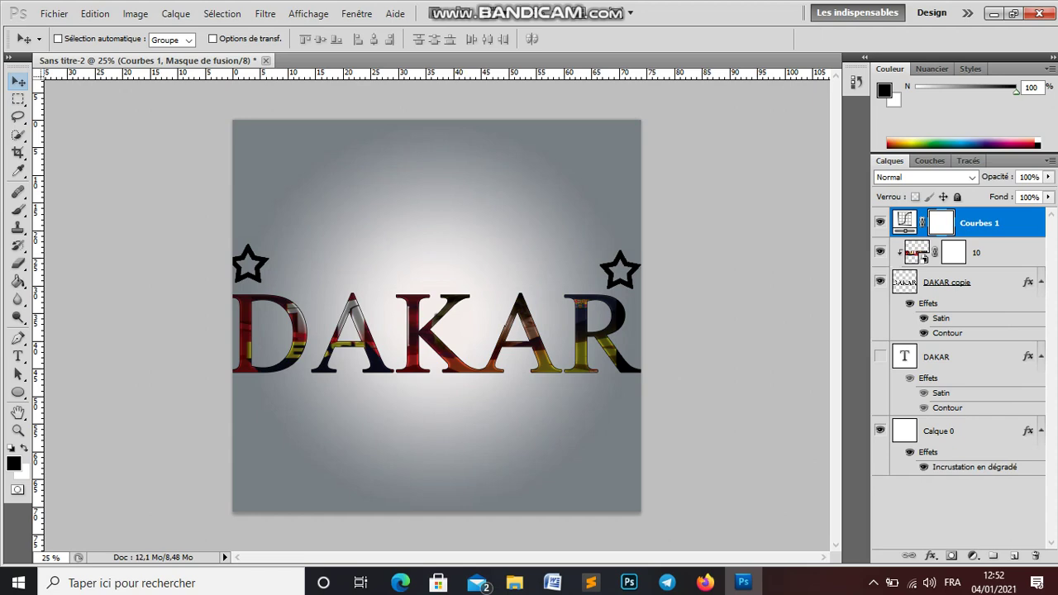
# Briefly bring up the Bandicam recorder from the system tray, then return to Photoshop.
pyautogui.click(54, 14)
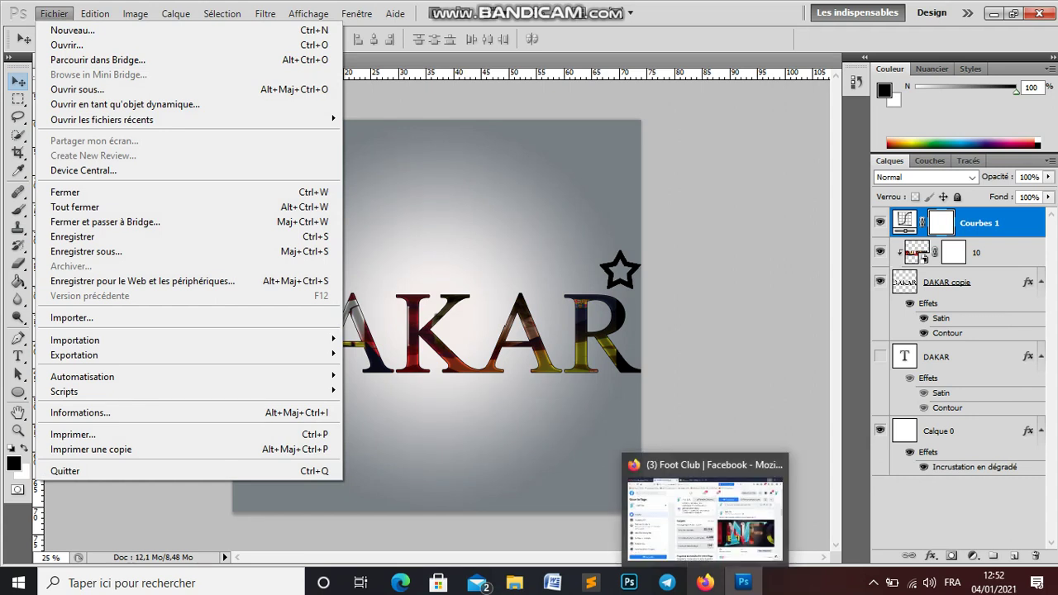
pyautogui.click(872, 583)
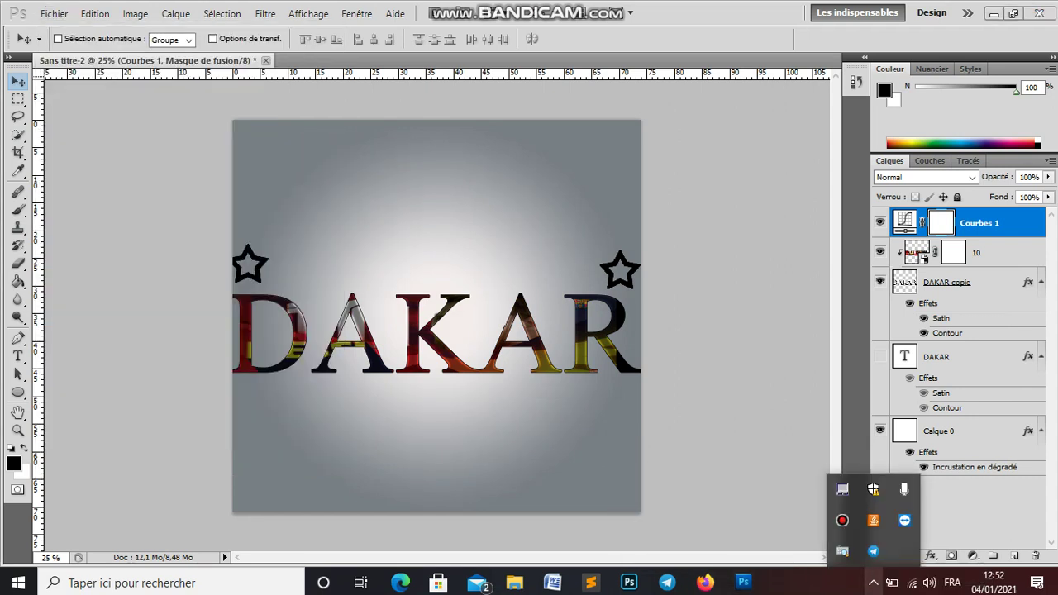
pyautogui.click(842, 520)
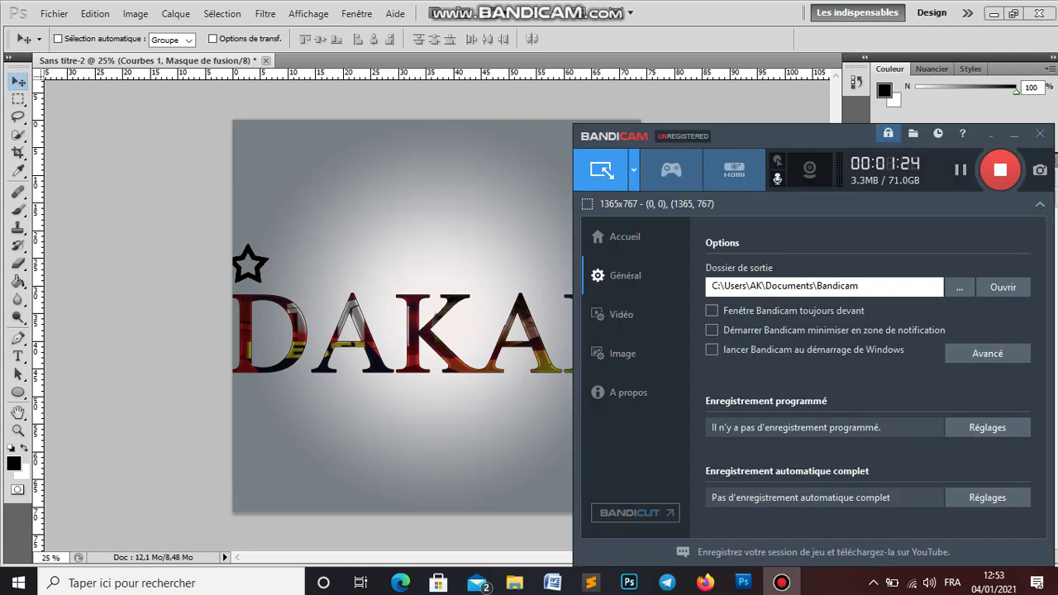
pyautogui.hotkey('alt', 'Tab')
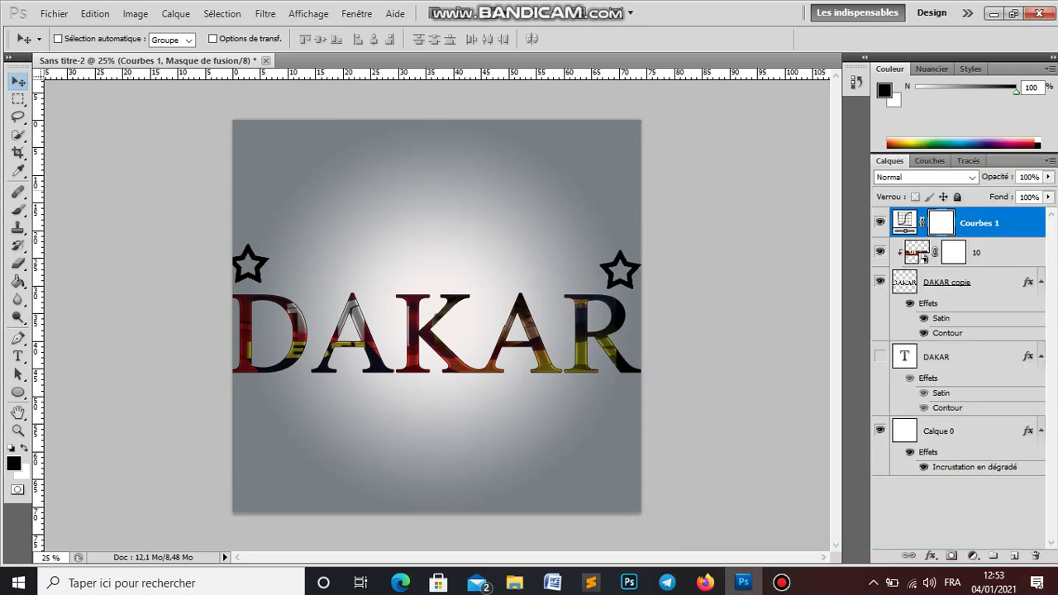
# Import the monument-2 photo from the Bureau (desktop) folder into the document.
pyautogui.click(53, 13)
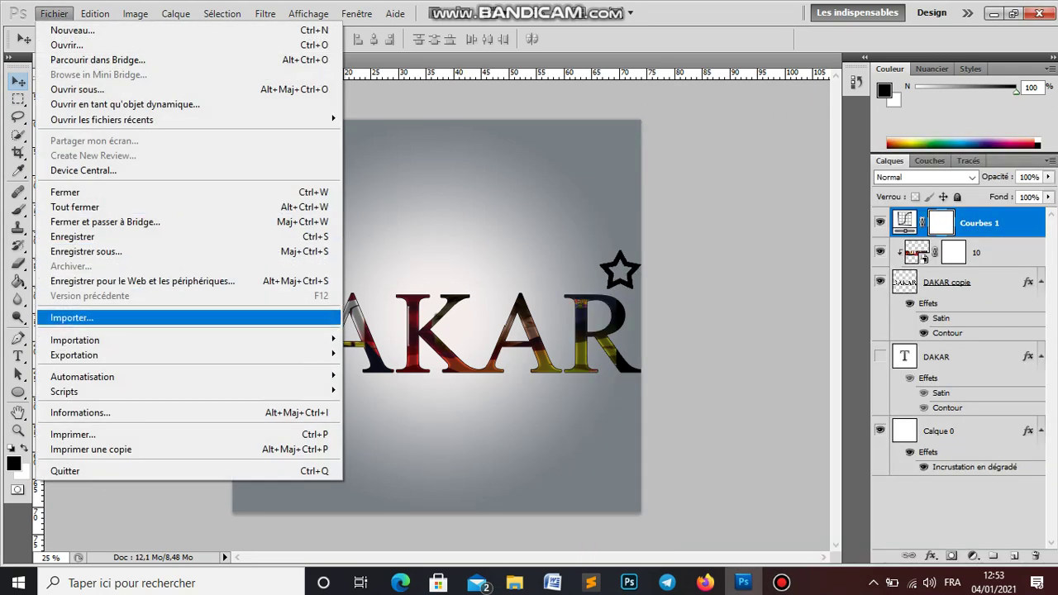
pyautogui.click(72, 317)
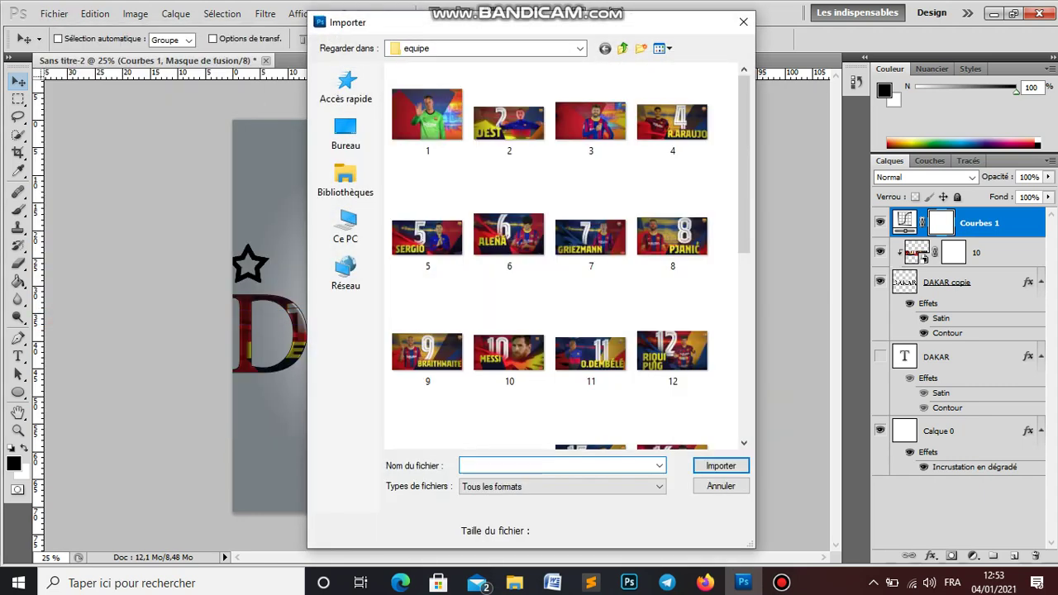
pyautogui.click(345, 135)
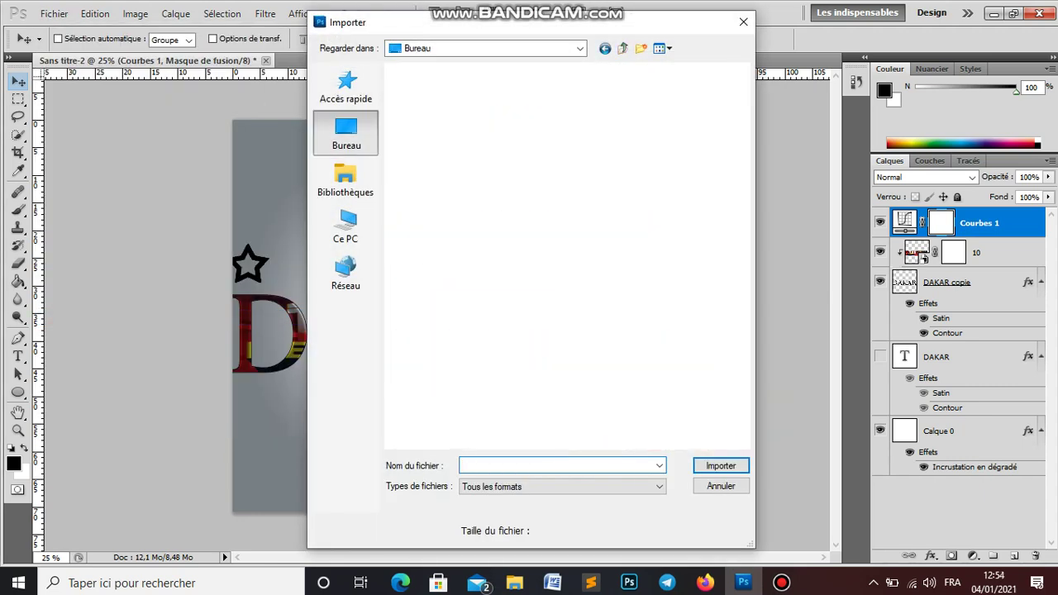
pyautogui.scroll(-1, 568, 257)
pyautogui.scroll(-4, 568, 256)
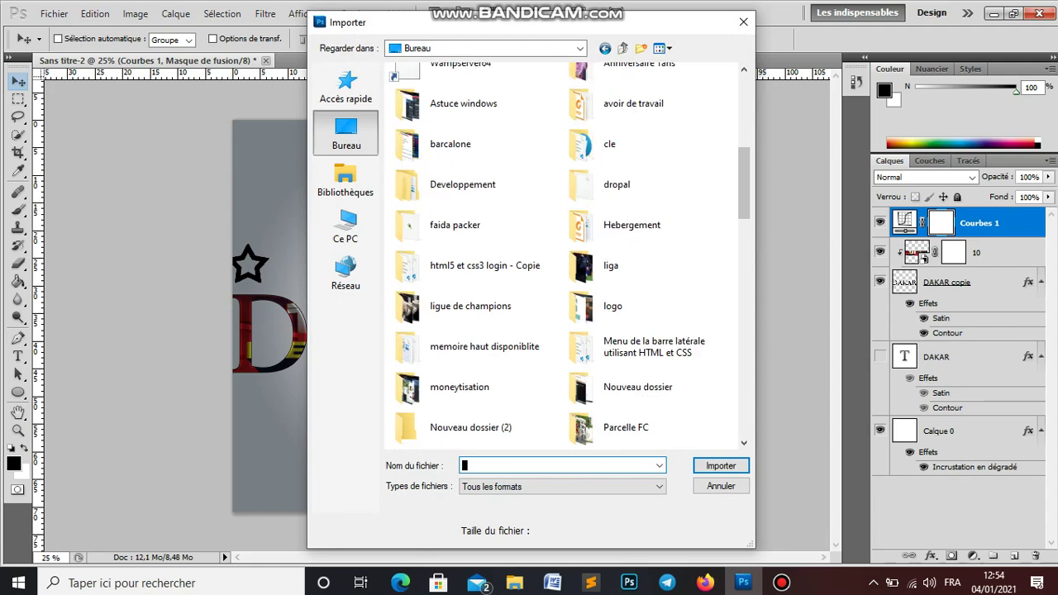
pyautogui.scroll(-1, 568, 256)
pyautogui.scroll(-5, 567, 256)
pyautogui.scroll(-2, 568, 256)
pyautogui.scroll(-4, 568, 257)
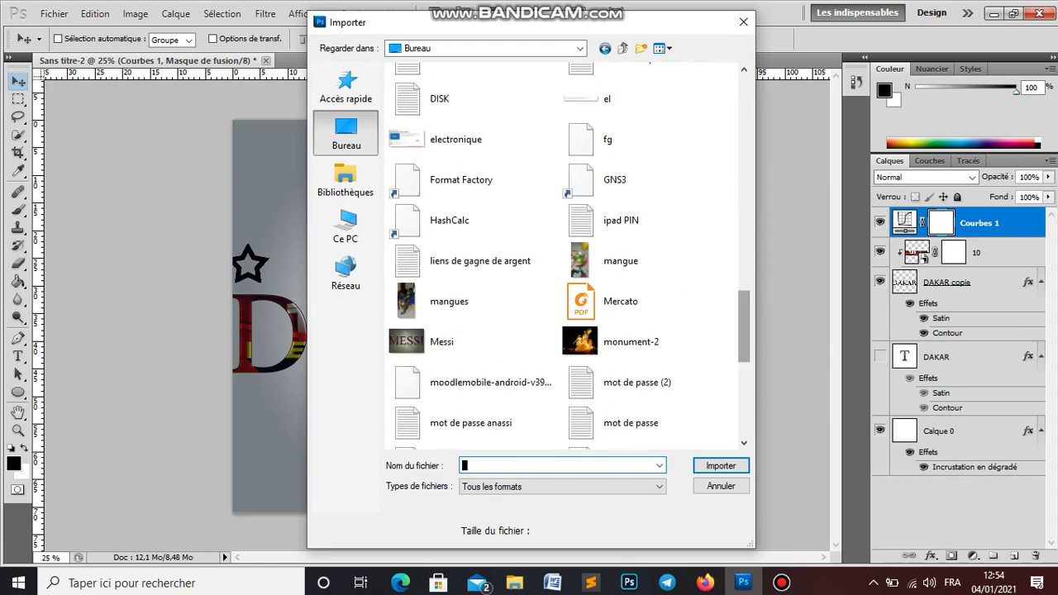
pyautogui.click(631, 340)
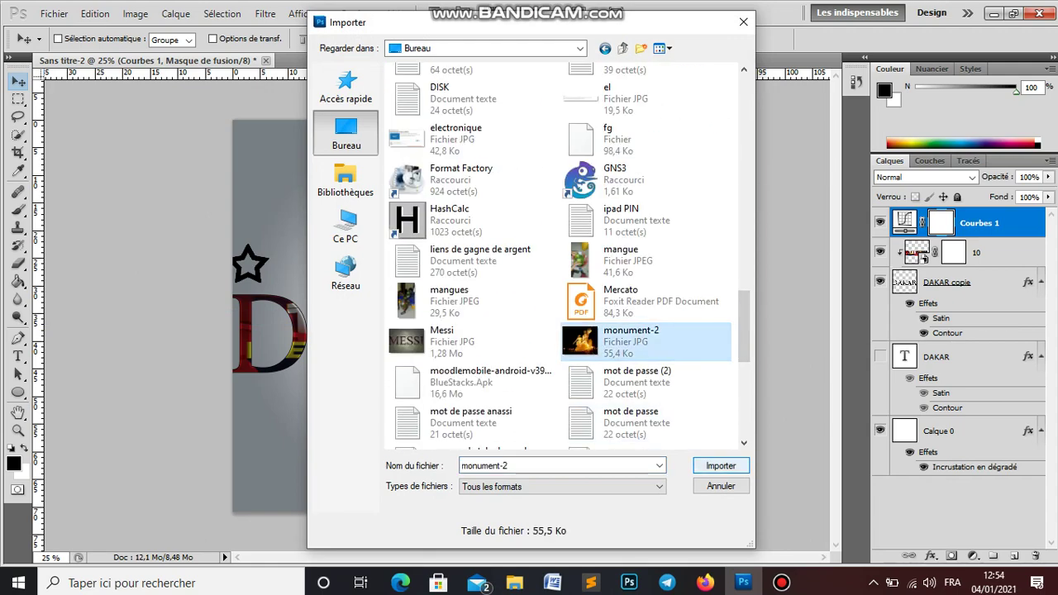
pyautogui.click(720, 465)
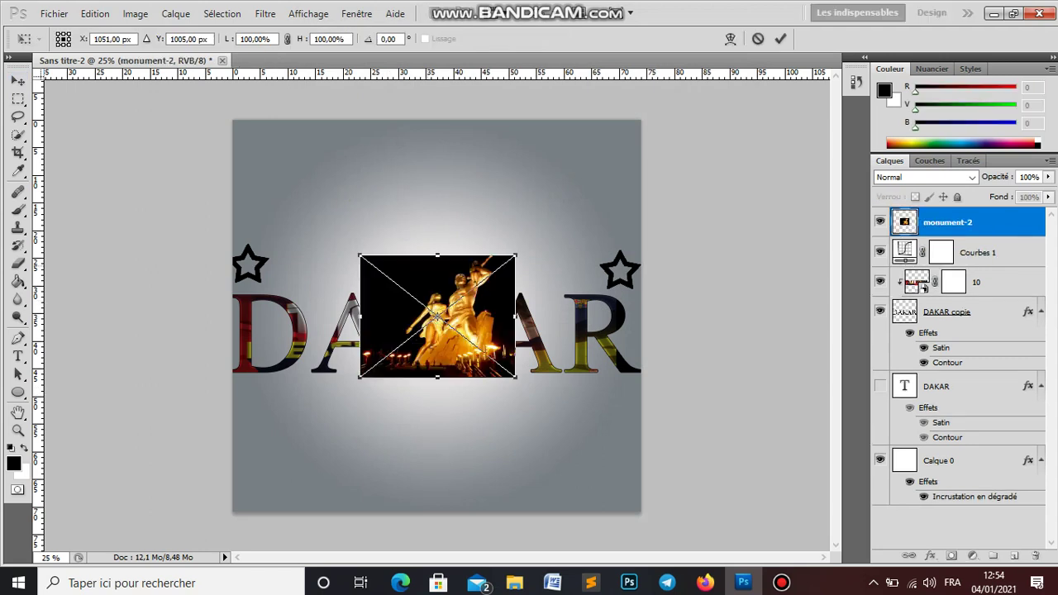
# Stretch the monument-2 photo to the canvas top, right, left and bottom edges, and commit.
pyautogui.moveTo(437, 256); pyautogui.dragTo(437, 121)
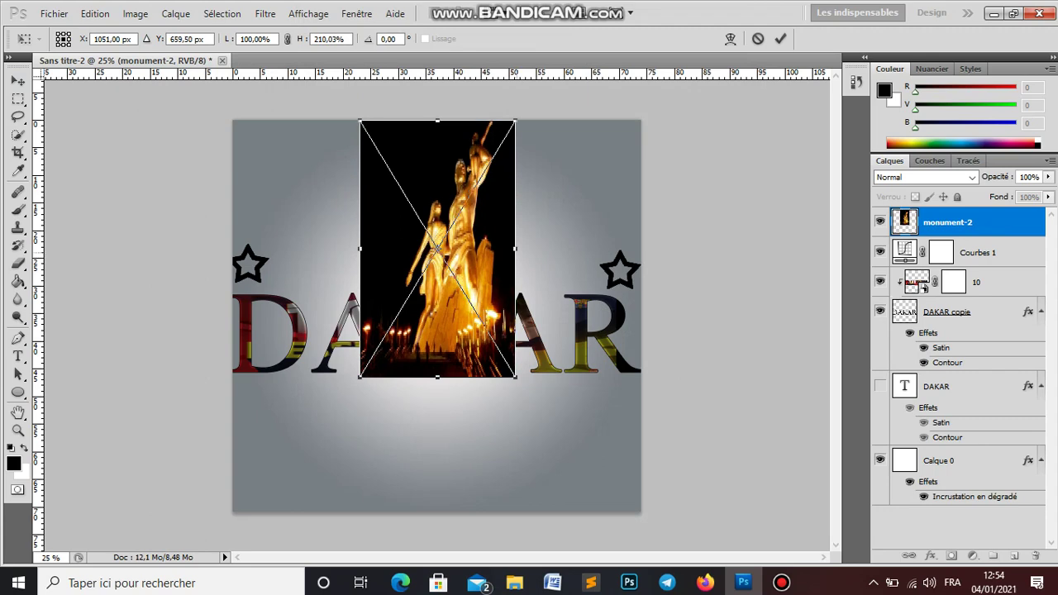
pyautogui.moveTo(515, 248); pyautogui.dragTo(641, 248)
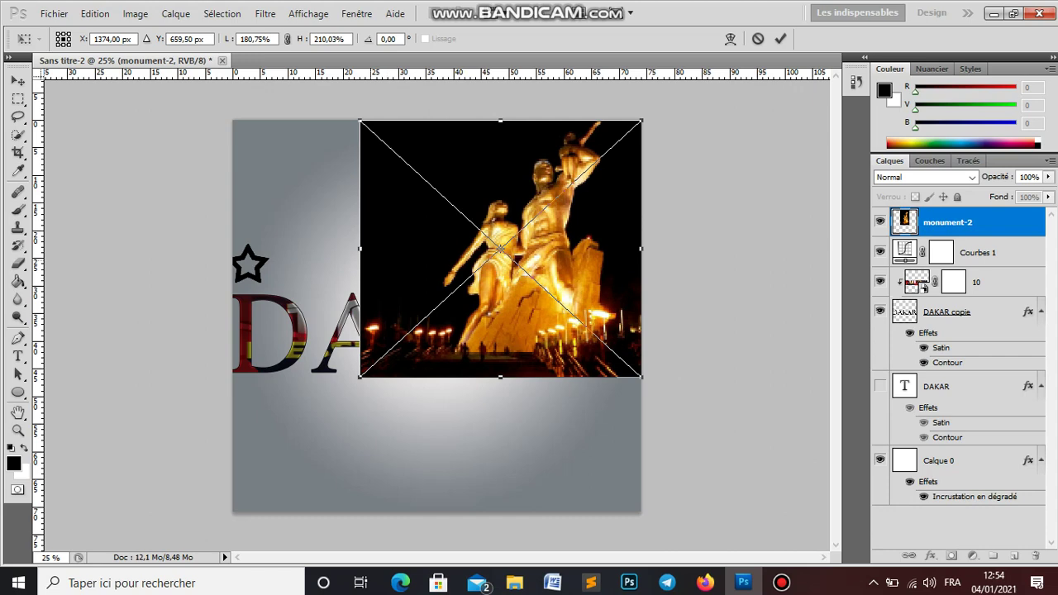
pyautogui.moveTo(361, 247); pyautogui.dragTo(233, 248)
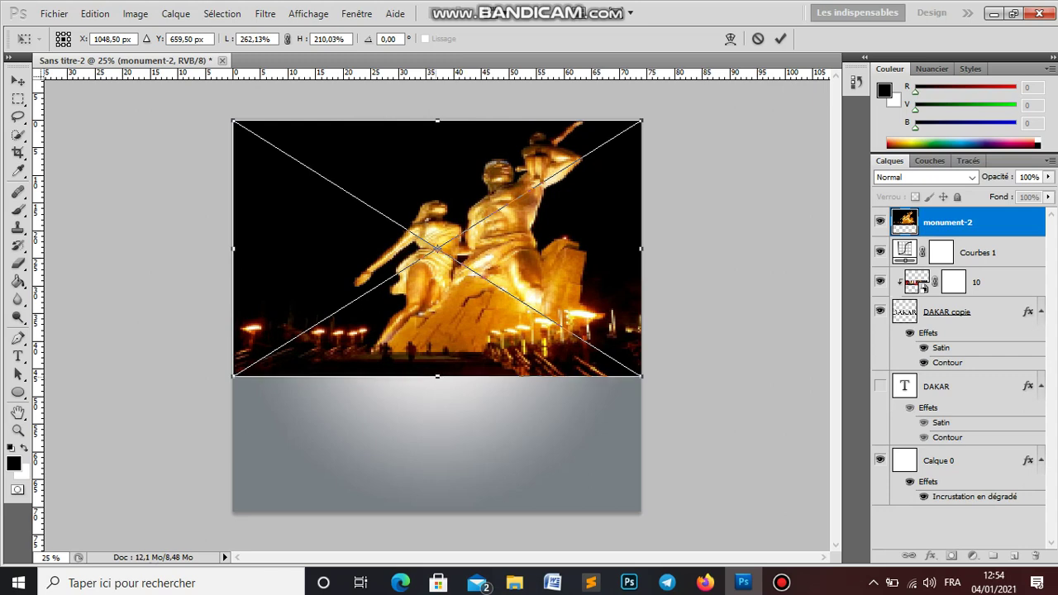
pyautogui.moveTo(437, 376); pyautogui.dragTo(437, 511)
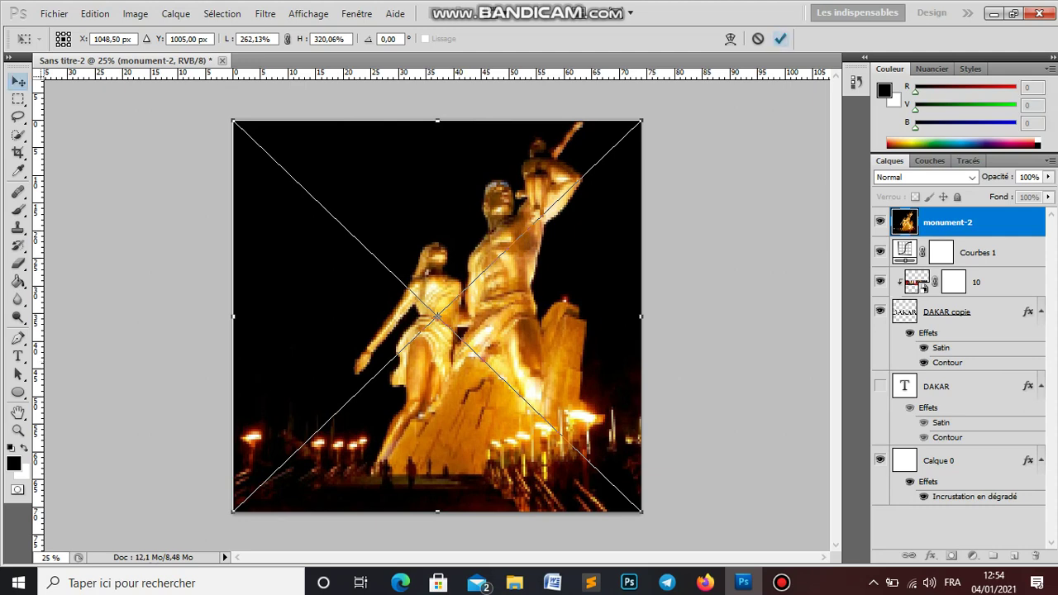
pyautogui.click(780, 39)
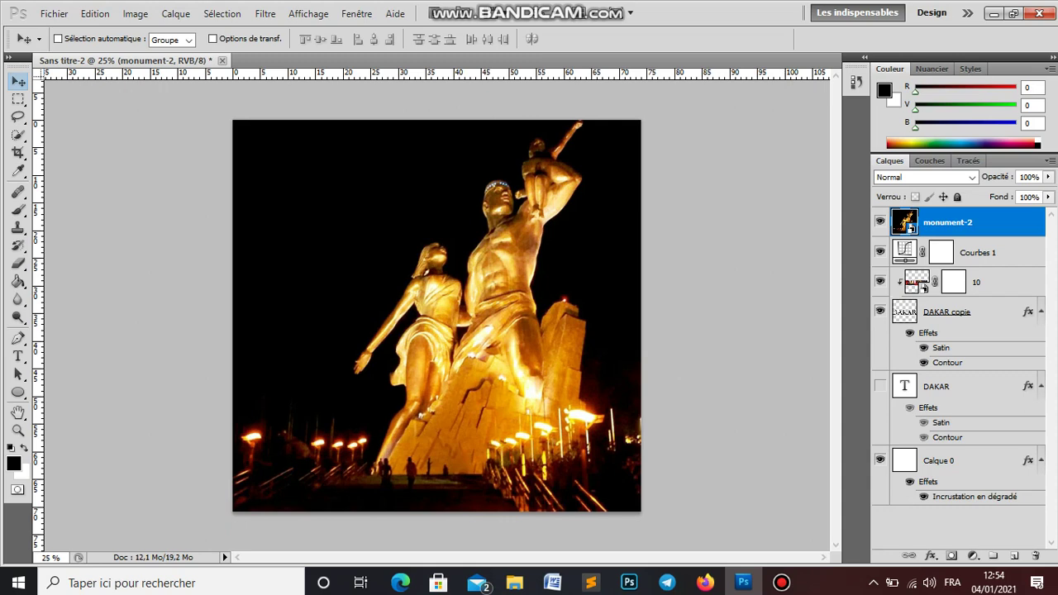
# Move the monument-2 layer below the DAKAR copie layer, then reopen the Bandicam recorder.
pyautogui.moveTo(942, 223); pyautogui.dragTo(942, 386)
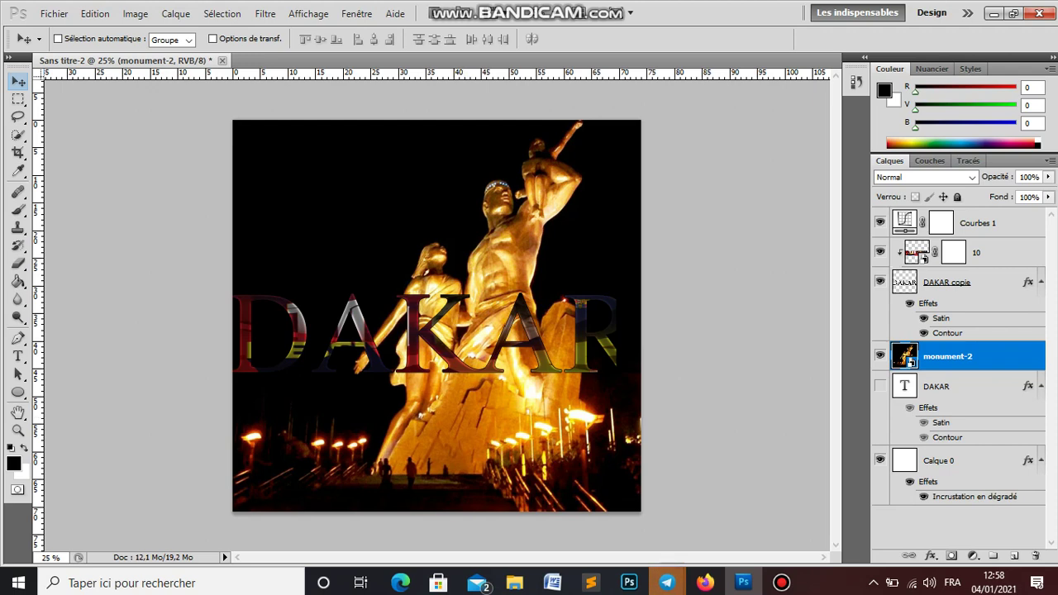
pyautogui.click(781, 583)
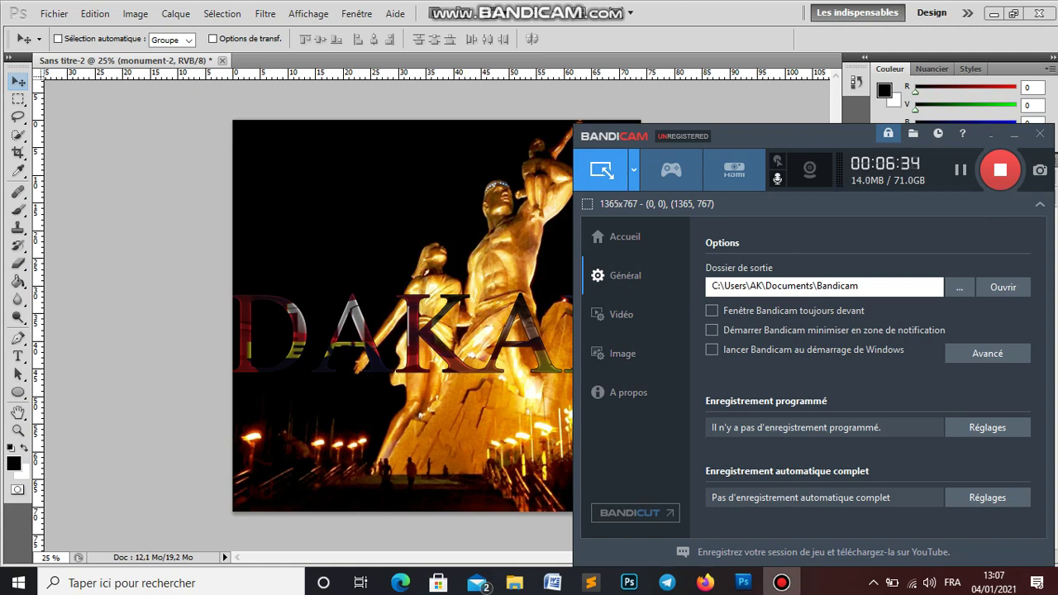
# Hide the Bandicam window to return to the DAKAR-over-monument composite in Photoshop.
pyautogui.hotkey('alt', 'Tab')
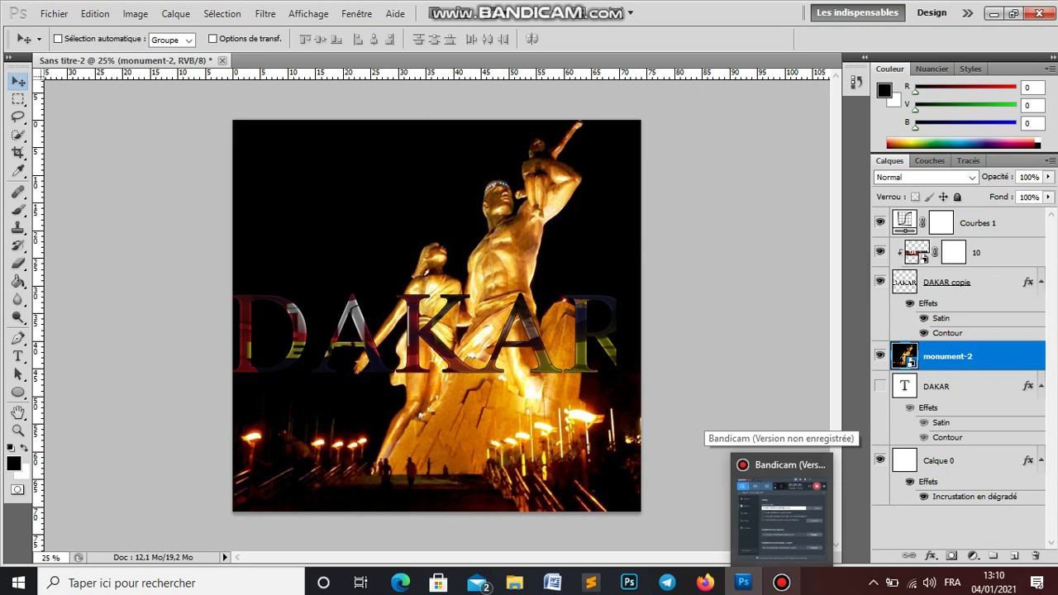
# Bring the Bandicam main window up over the Photoshop document via its taskbar thumbnail.
pyautogui.click(779, 508)
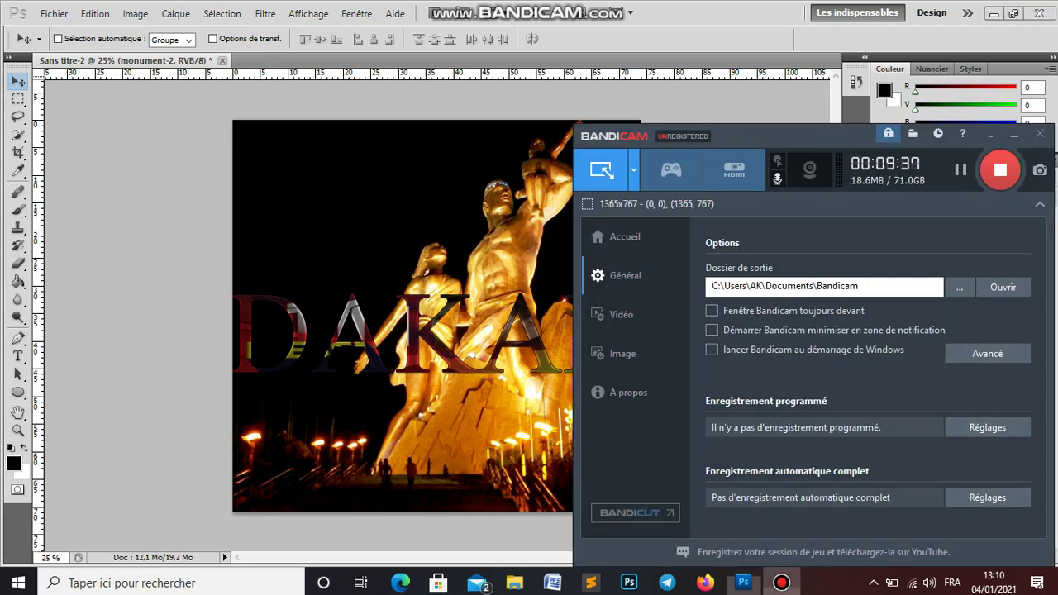